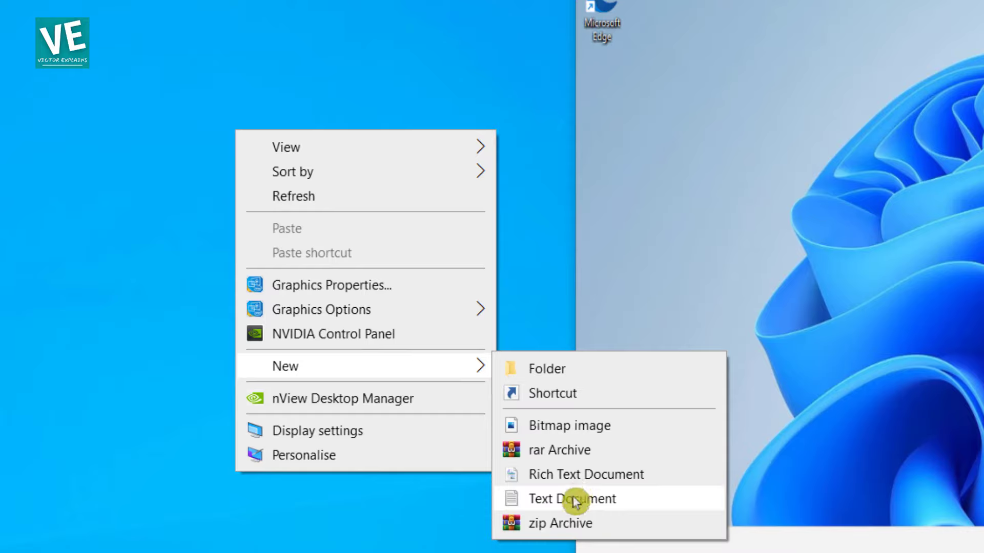
- Create a text document named "host machine.txt" on the host desktop
left_click(574, 499)
type("host ma")
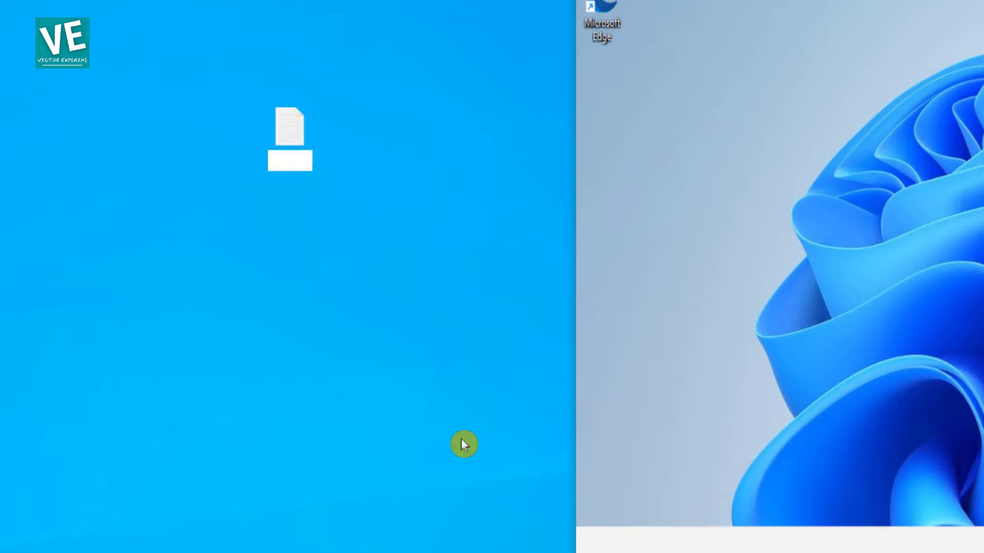
type("chine")
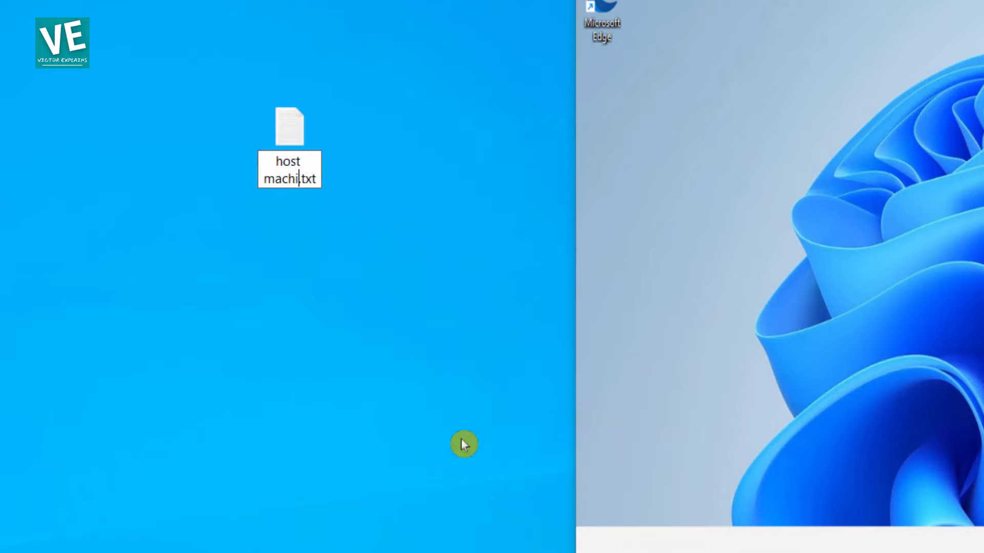
key("Return")
- Open host machine.txt and write "how to copy past text between host machine and virtualbox" in it
double_click(276, 161)
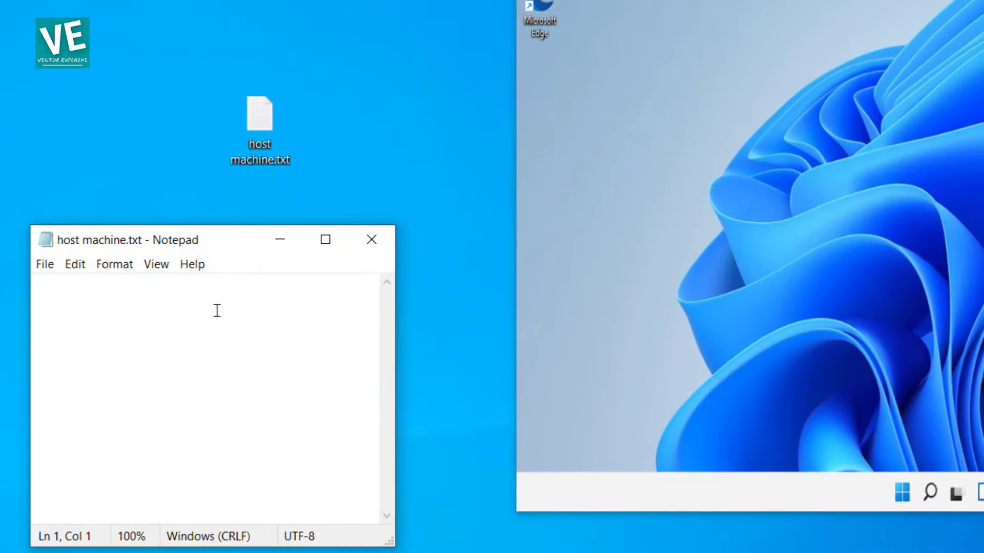
type("how t")
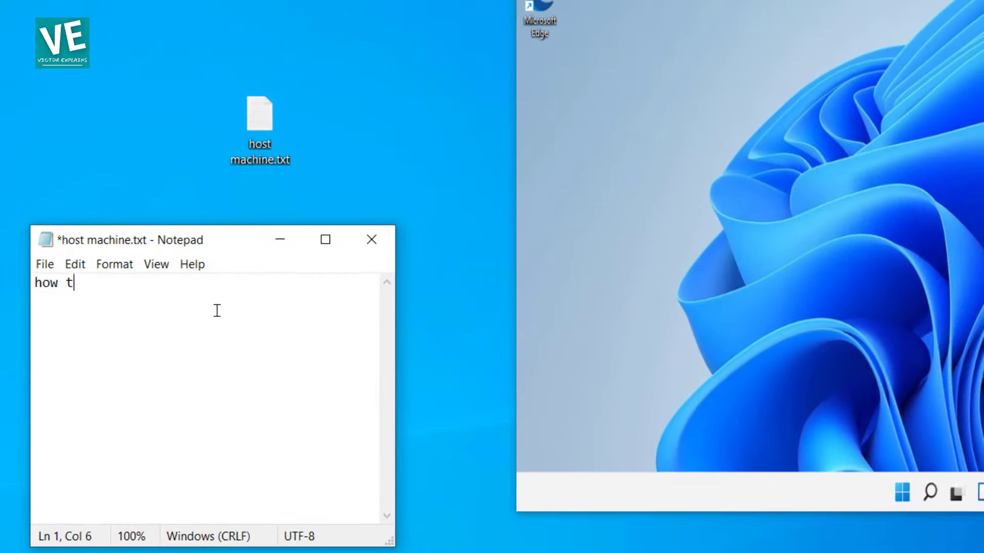
type("o copy past ")
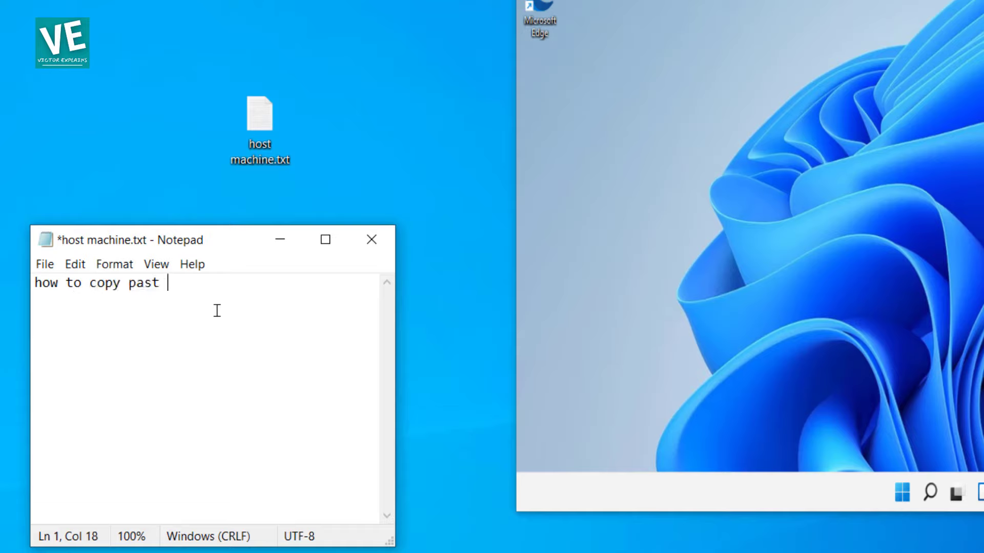
type("text between")
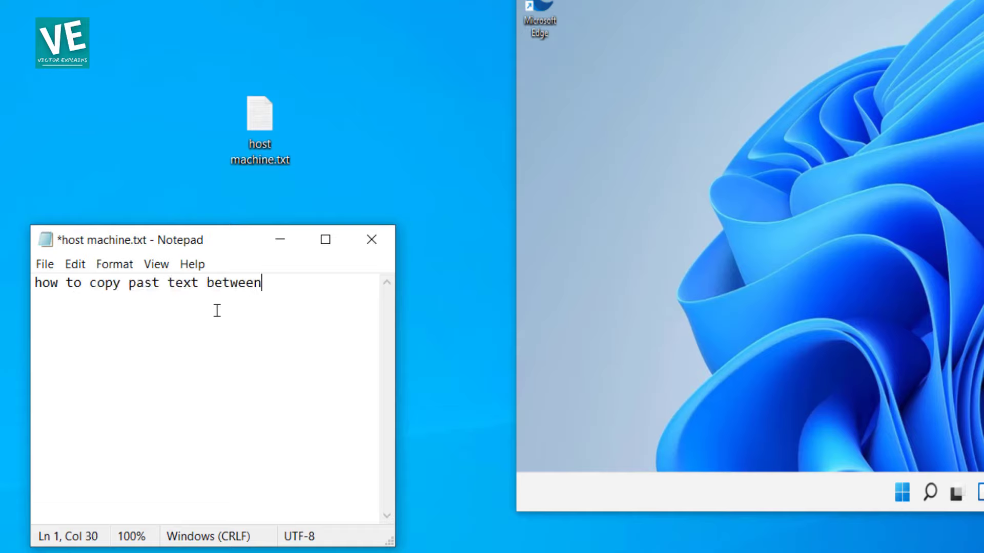
type(" host machine and")
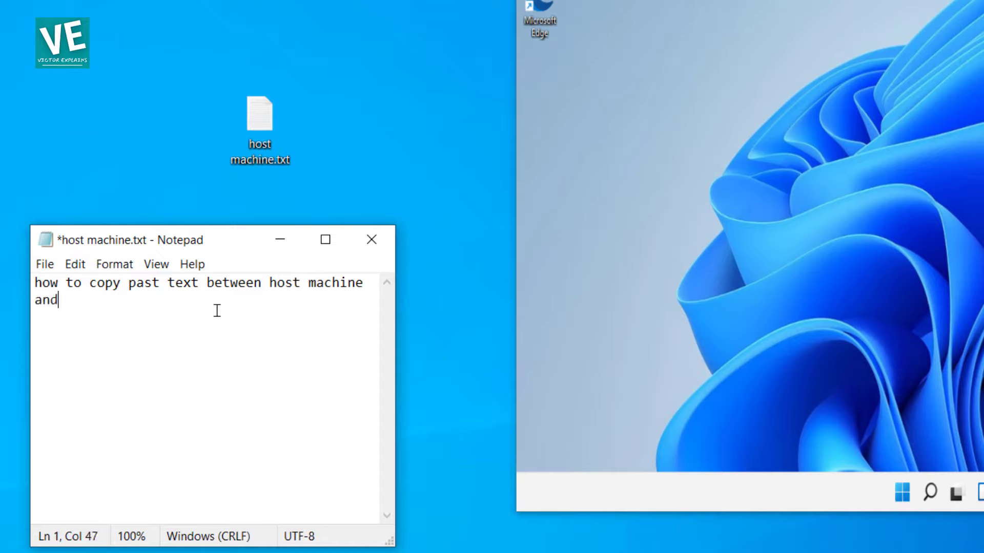
type(" virtualbox")
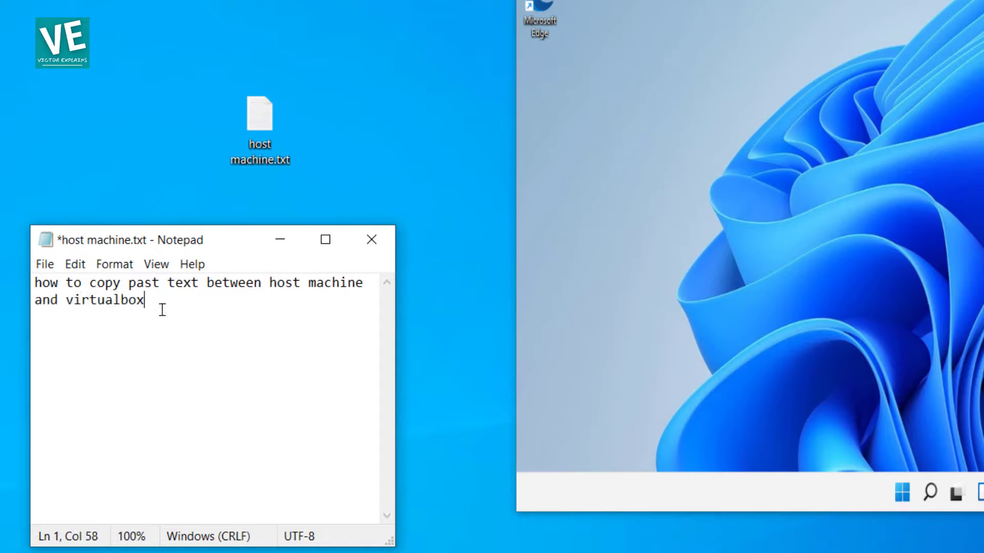
- Select the whole sentence in host machine.txt and copy it to the clipboard
left_click_drag(162, 310, 43, 287)
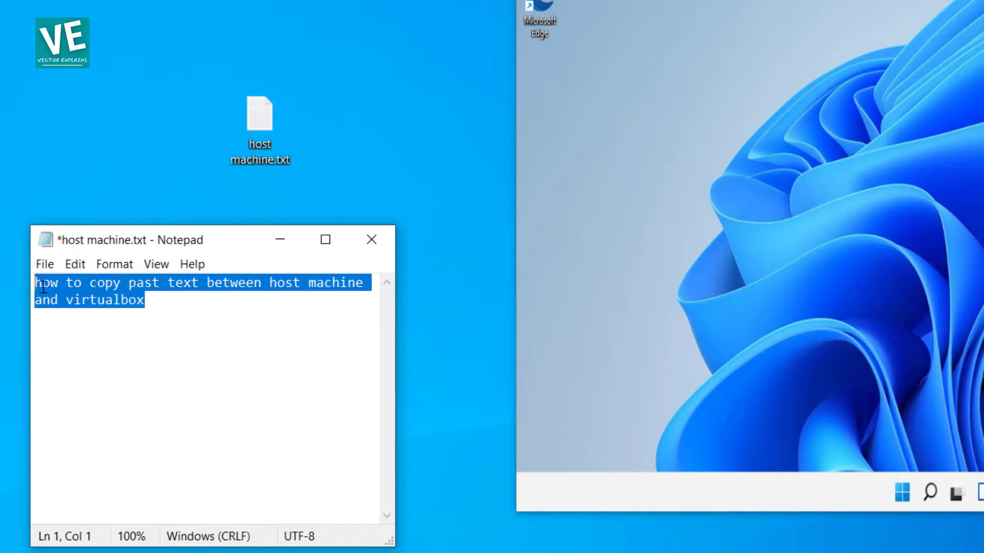
right_click(86, 293)
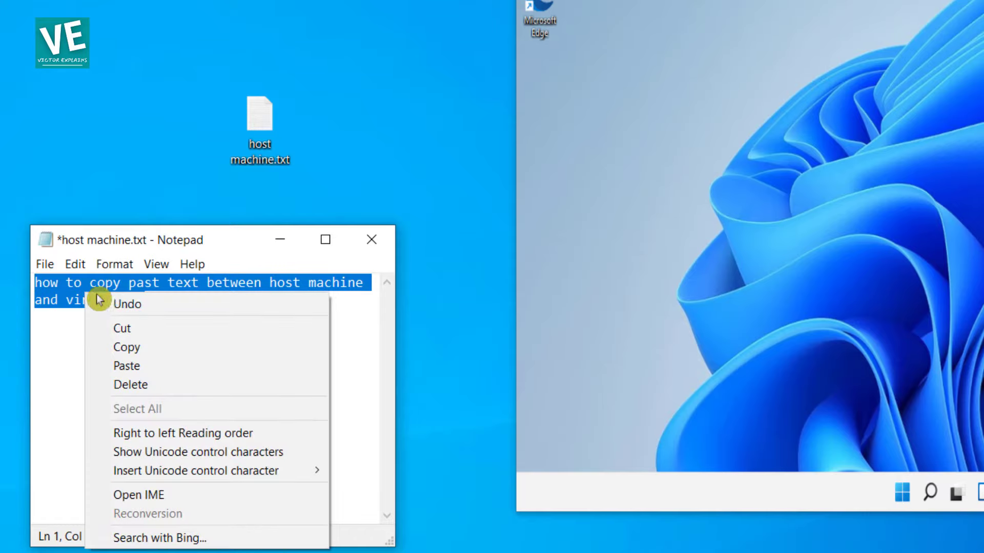
left_click(178, 347)
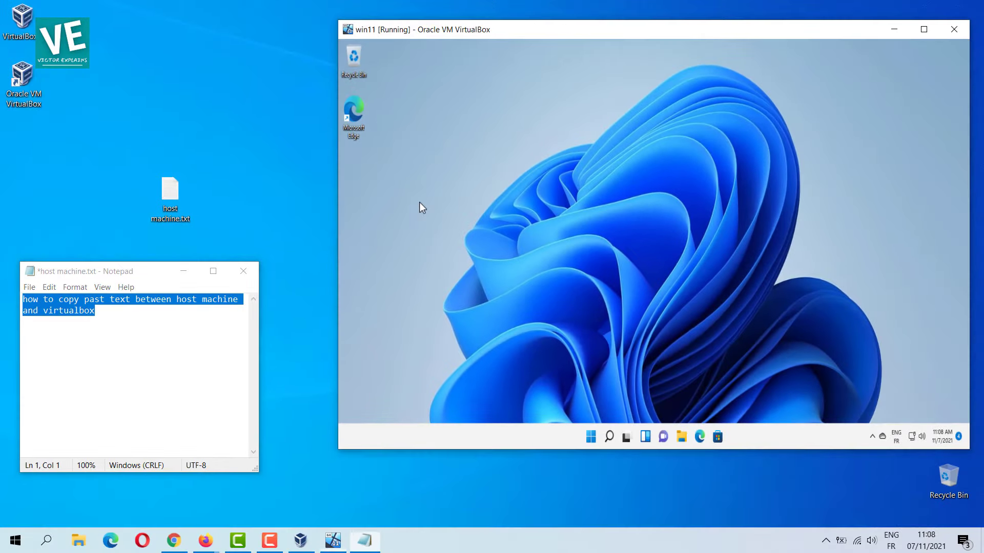
- Create a text document named "virtualbox" on the desktop of the win11 virtual machine
left_click(640, 134)
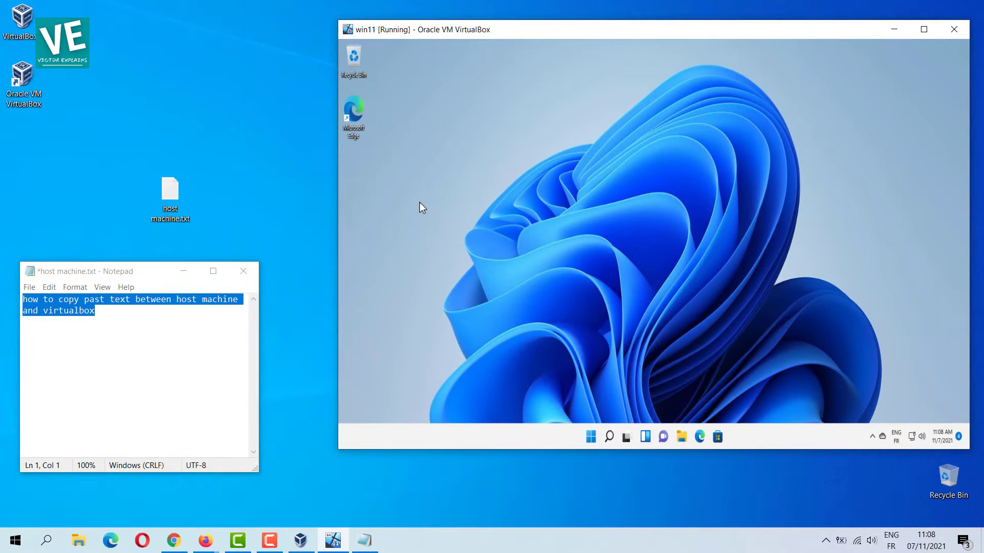
right_click(420, 203)
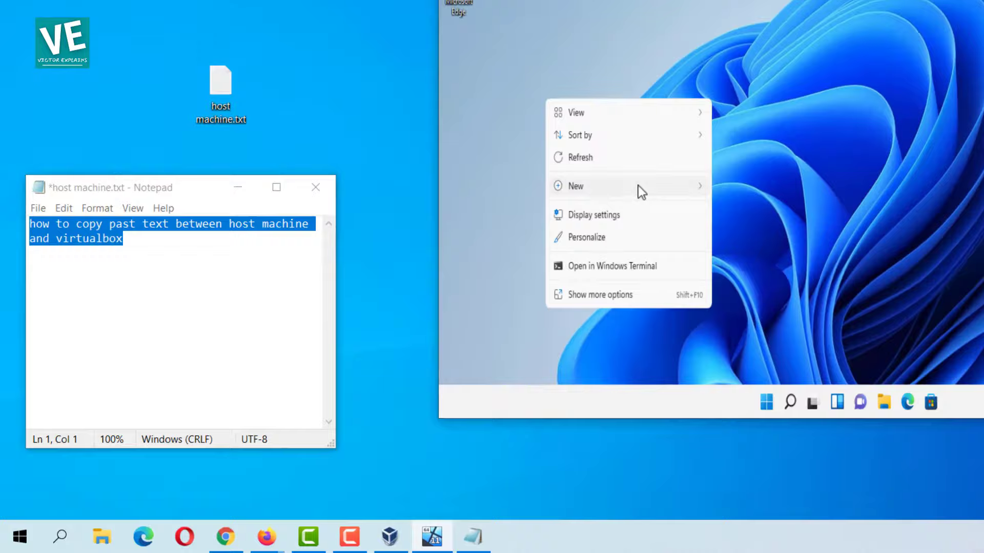
mouse_move(609, 187)
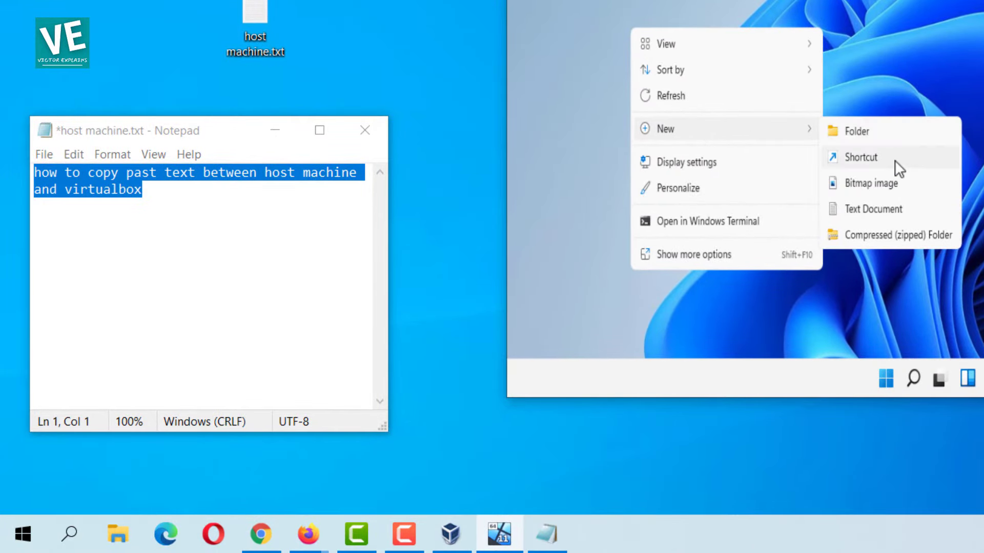
left_click(913, 207)
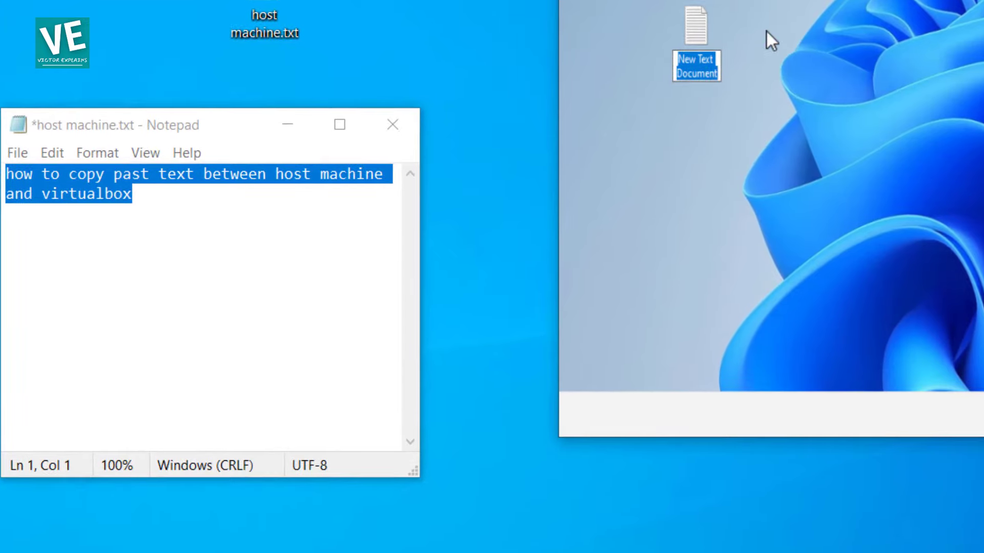
type("vir")
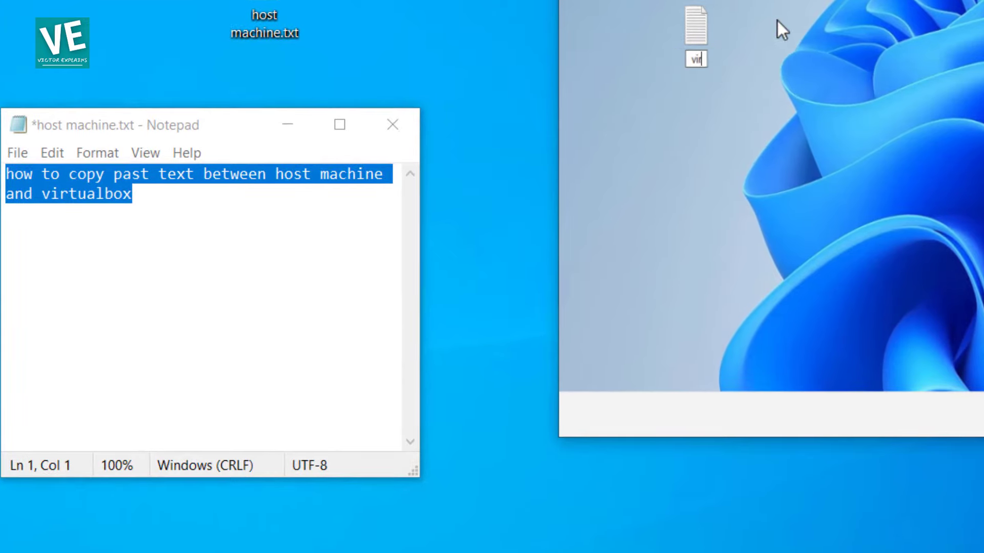
type("tualbox")
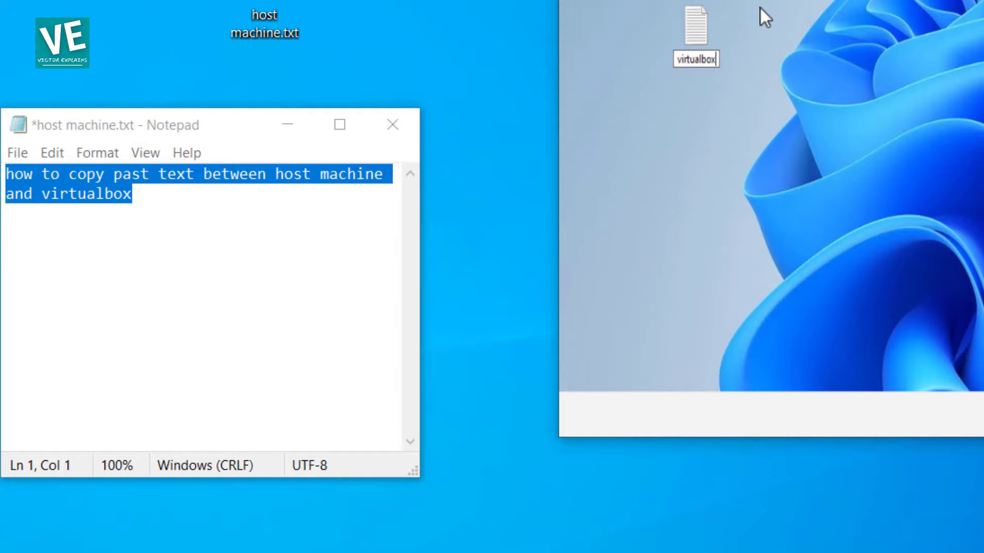
key("Return")
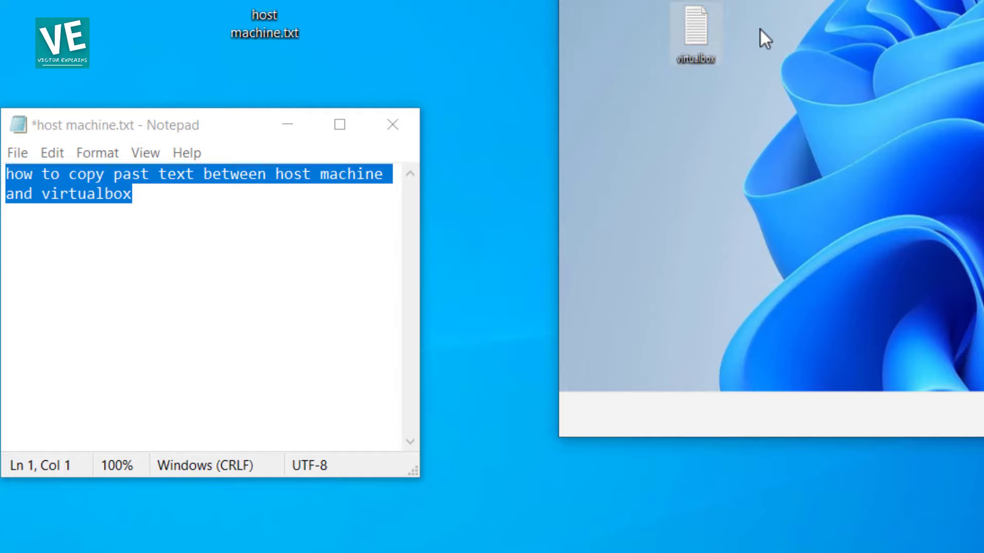
- Open the virtualbox document in the virtual machine and try to paste the copied host text into it
double_click(697, 28)
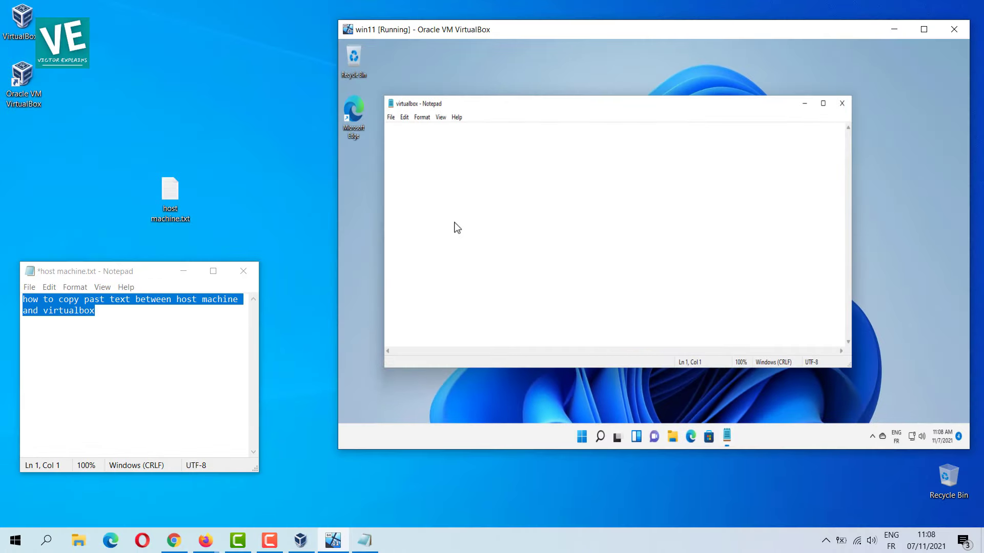
right_click(451, 148)
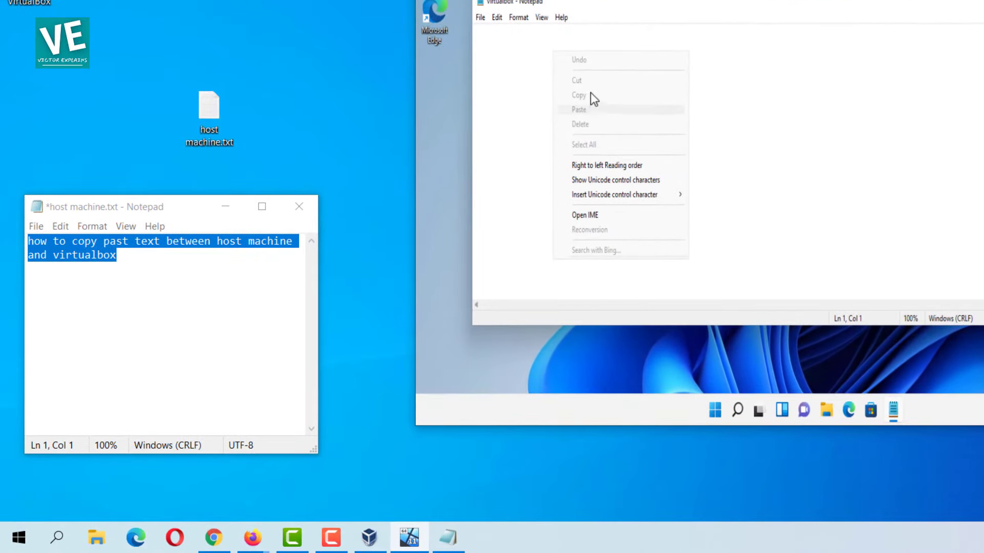
left_click(530, 89)
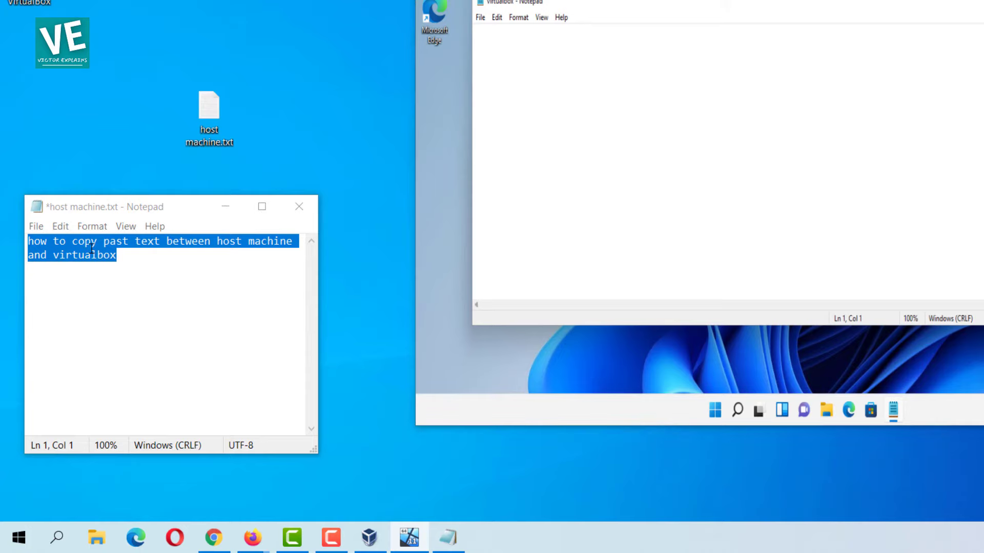
- Copy the sentence from host machine.txt again and retry pasting it into the virtual machine's virtualbox document
right_click(110, 260)
left_click(146, 291)
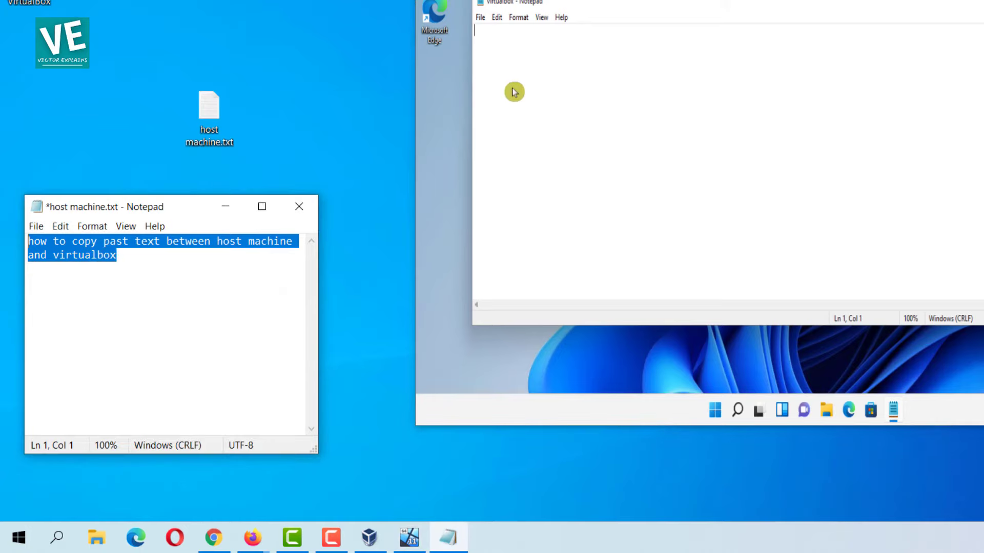
right_click(518, 63)
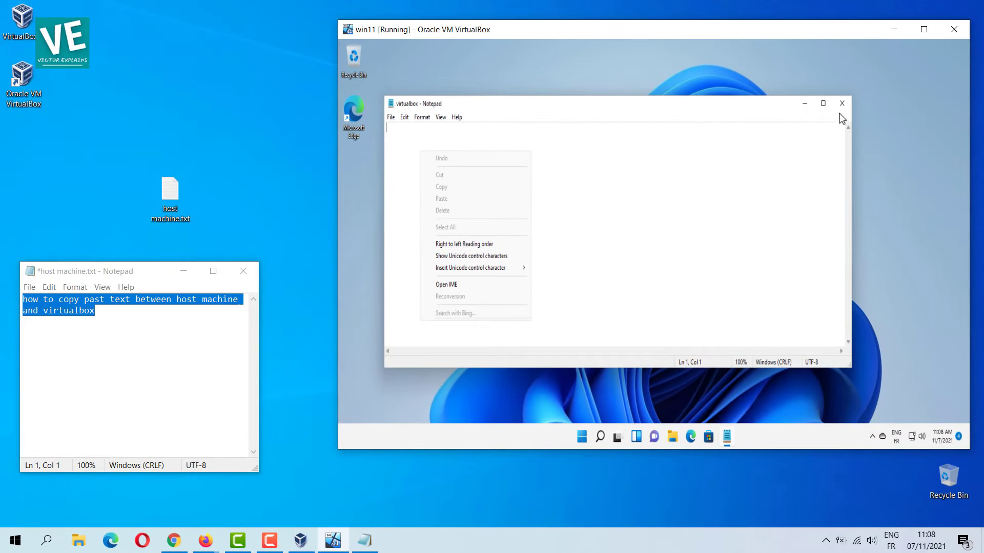
- Close the virtualbox document and power off the win11 virtual machine
left_click(843, 103)
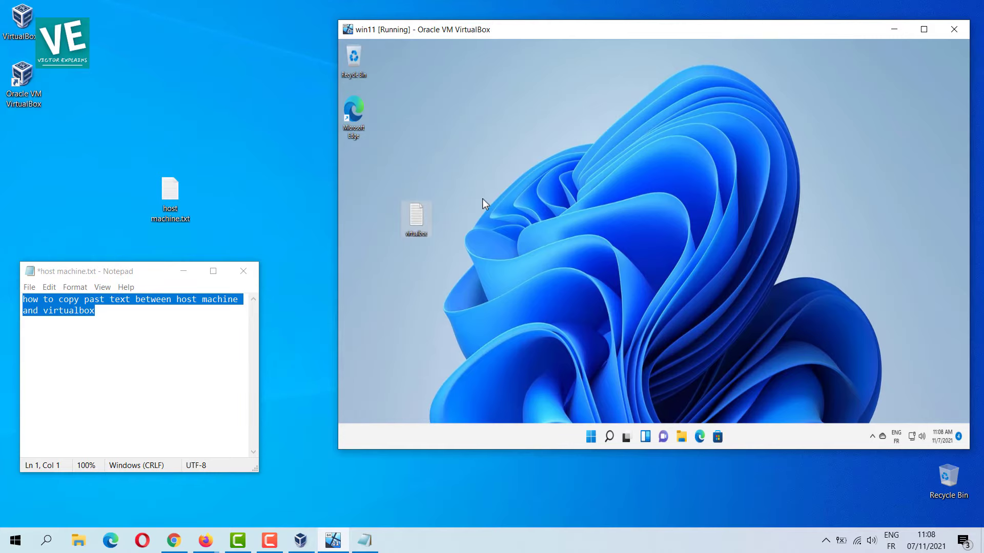
left_click(960, 33)
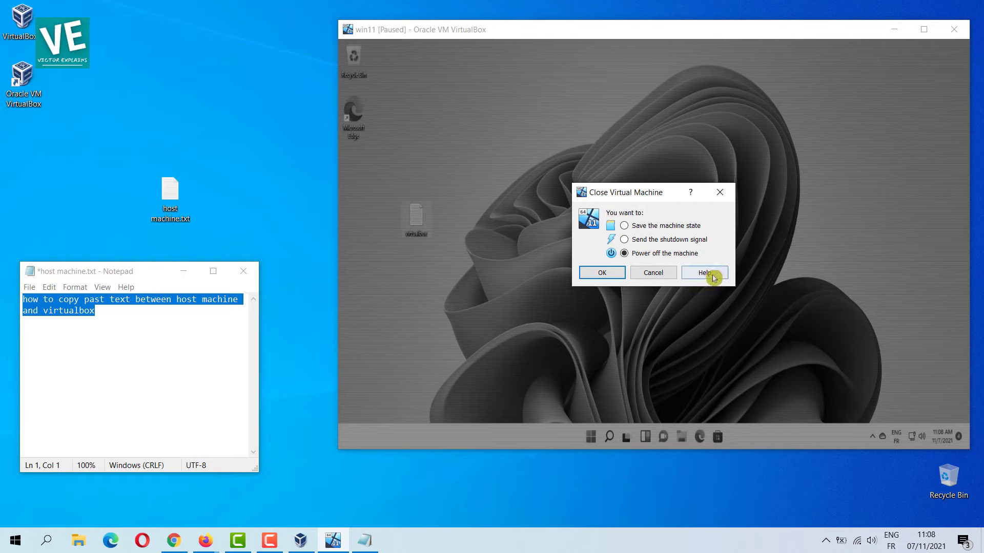
left_click(609, 275)
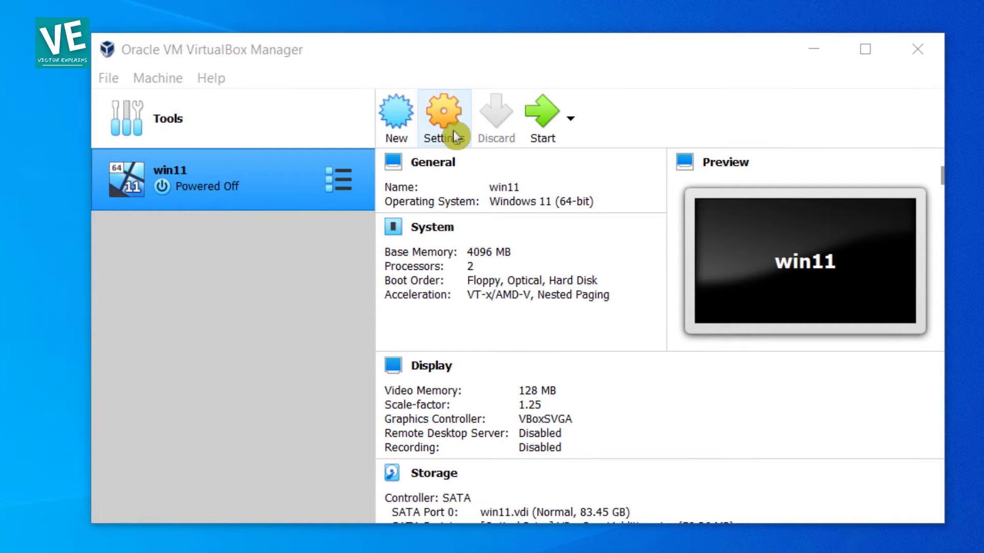
- Set the Shared Clipboard of the win11 virtual machine to Bidirectional in its advanced general settings and save
left_click(447, 123)
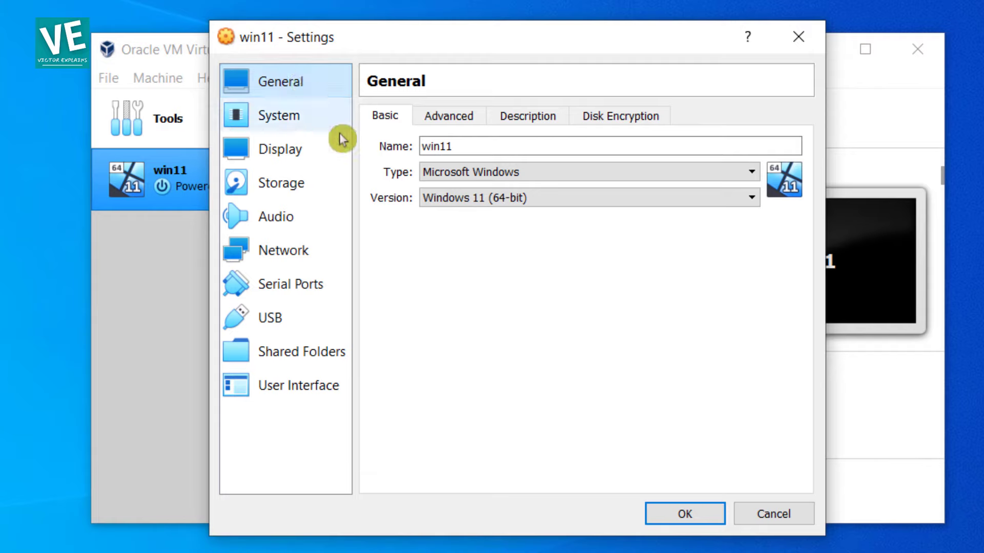
left_click(462, 111)
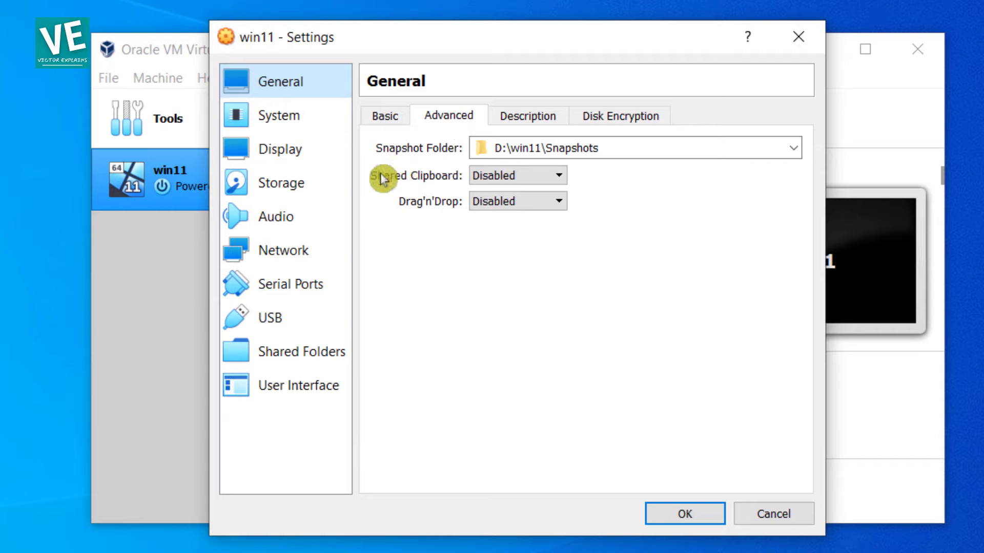
left_click(556, 174)
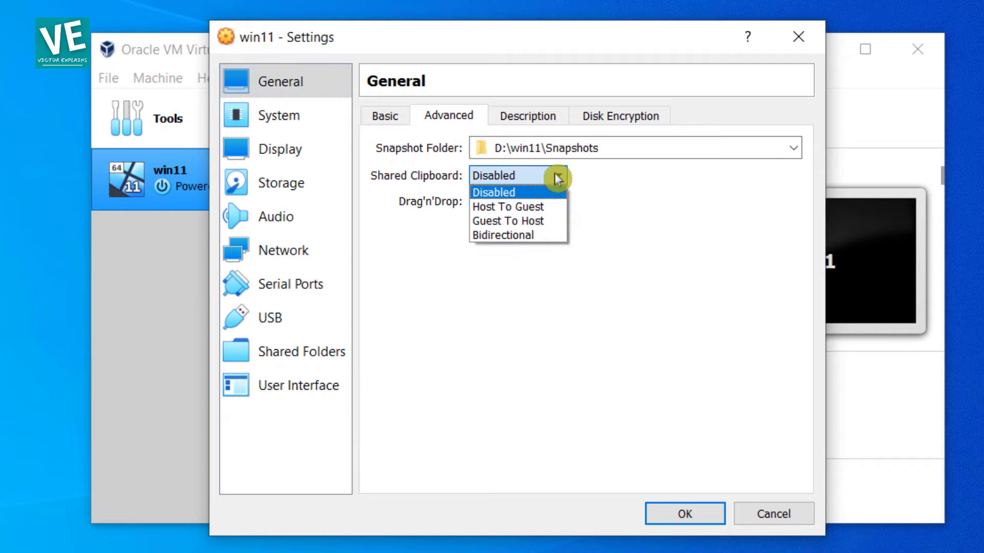
left_click(541, 236)
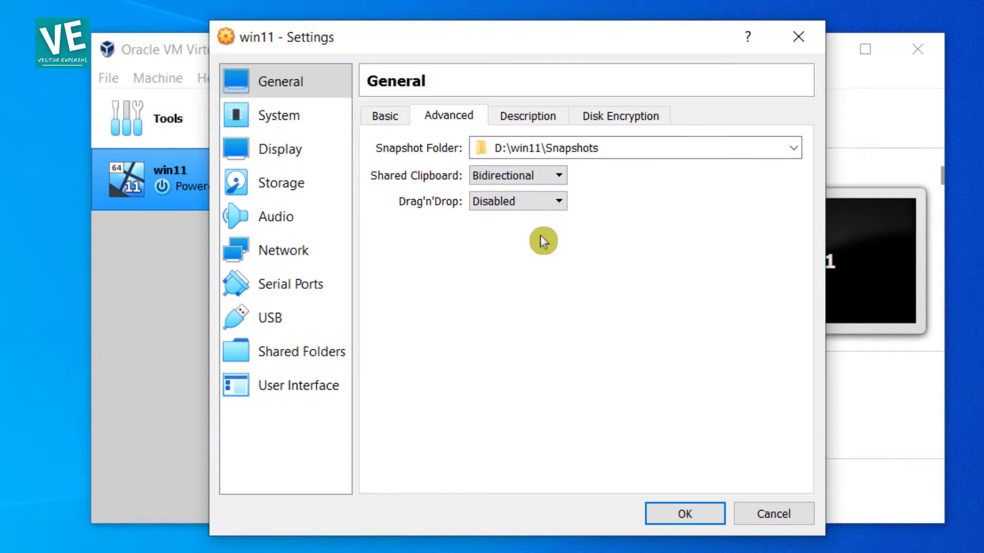
left_click(690, 515)
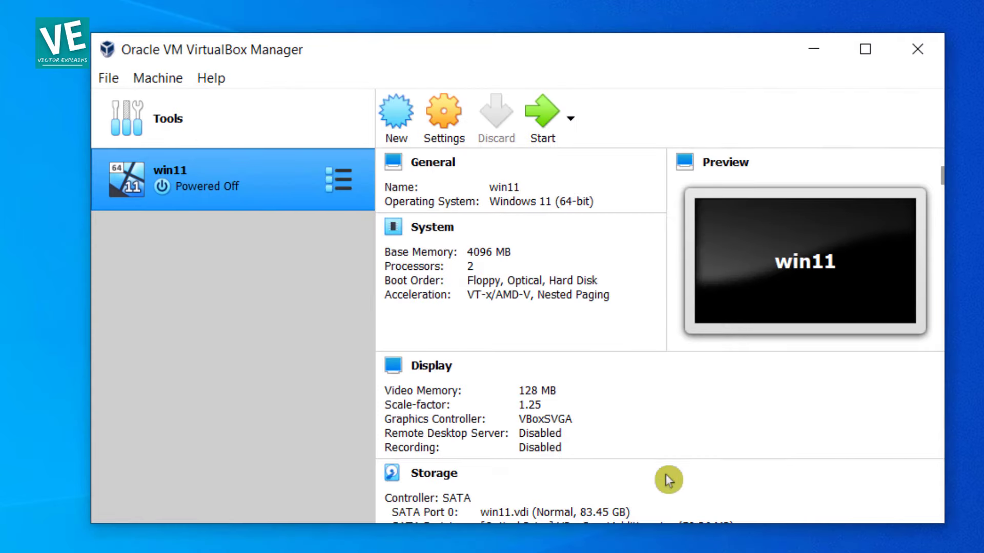
- Start the win11 virtual machine in Scale mode and move the virtualbox document to a free area of its desktop
left_click(542, 117)
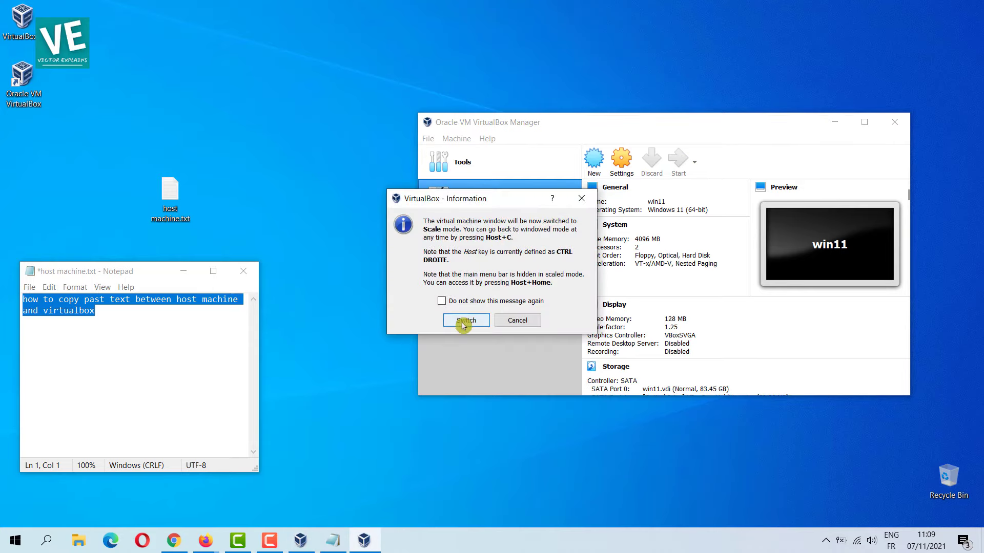
left_click(463, 323)
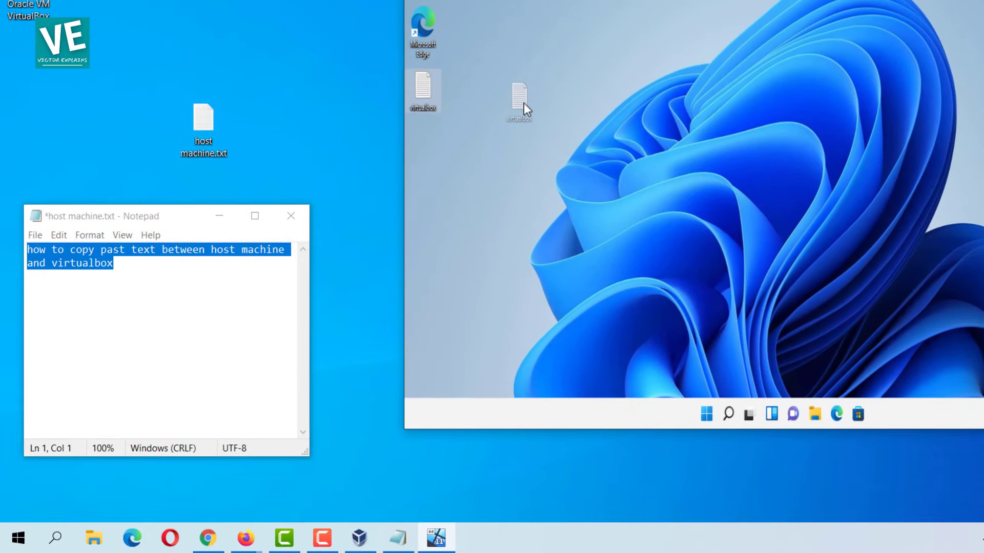
left_click_drag(523, 103, 535, 101)
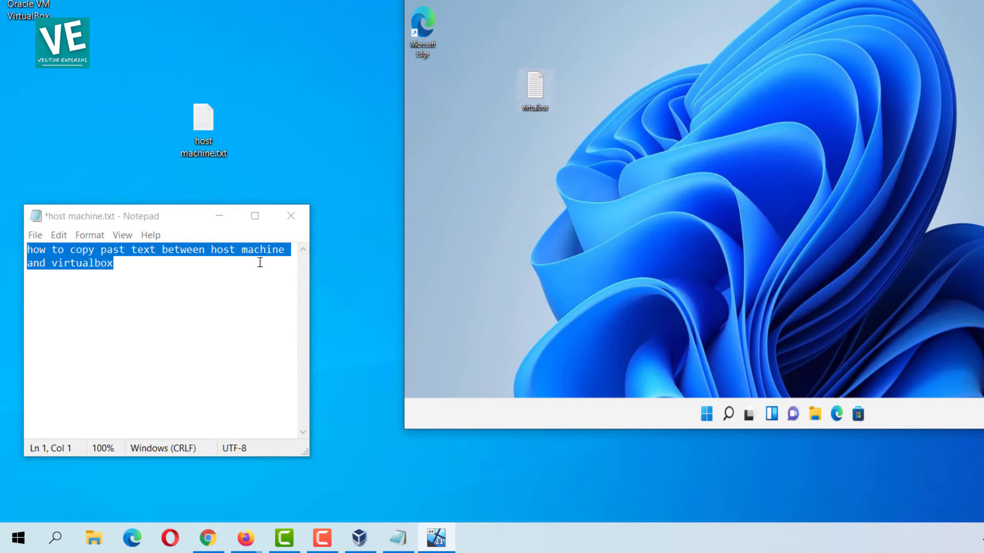
- Copy the whole sentence "how to copy past text between host machine and virtualbox" from host machine.txt
right_click(172, 249)
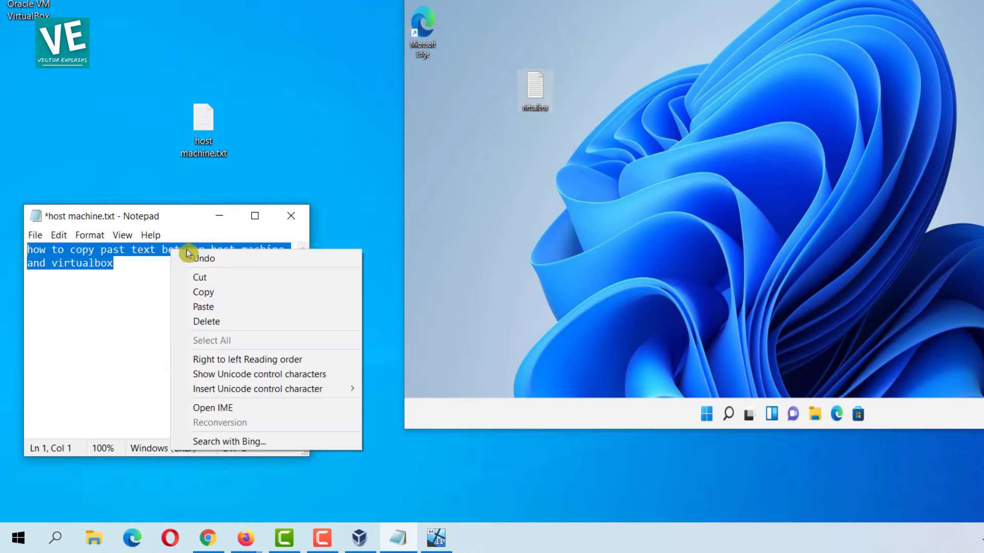
left_click(138, 288)
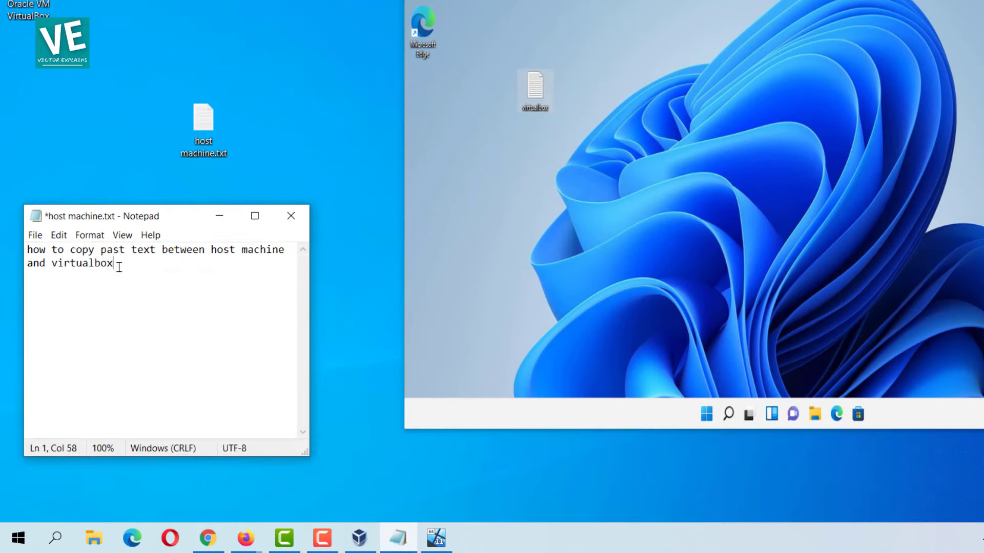
left_click_drag(119, 267, 30, 251)
right_click(50, 252)
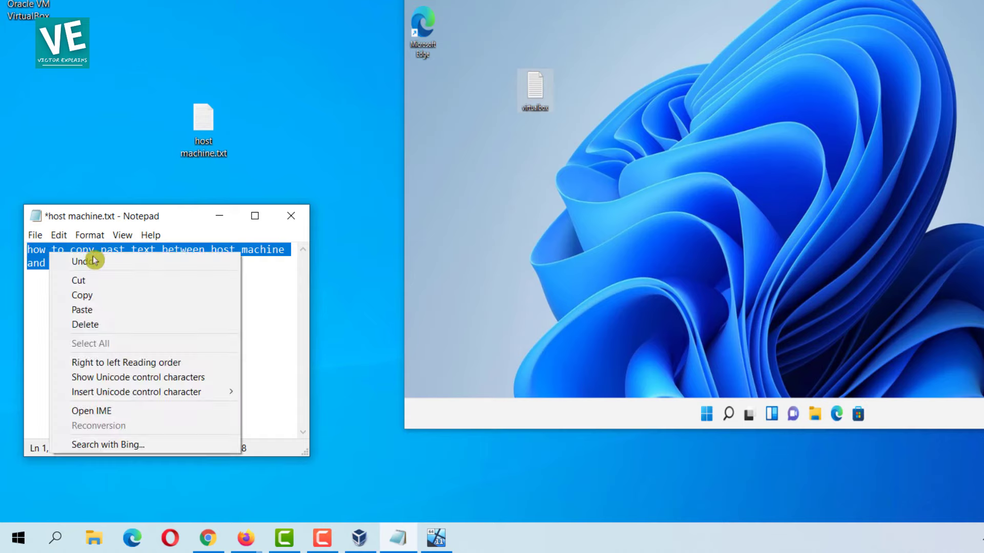
left_click(114, 292)
- Open the virtualbox document on the virtual machine's desktop and paste the copied sentence into it
double_click(537, 100)
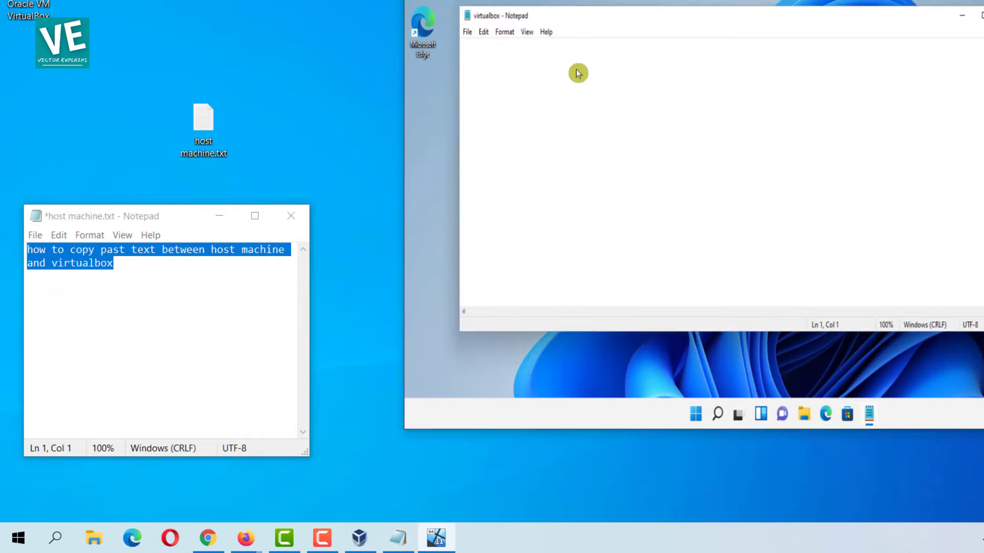
right_click(578, 77)
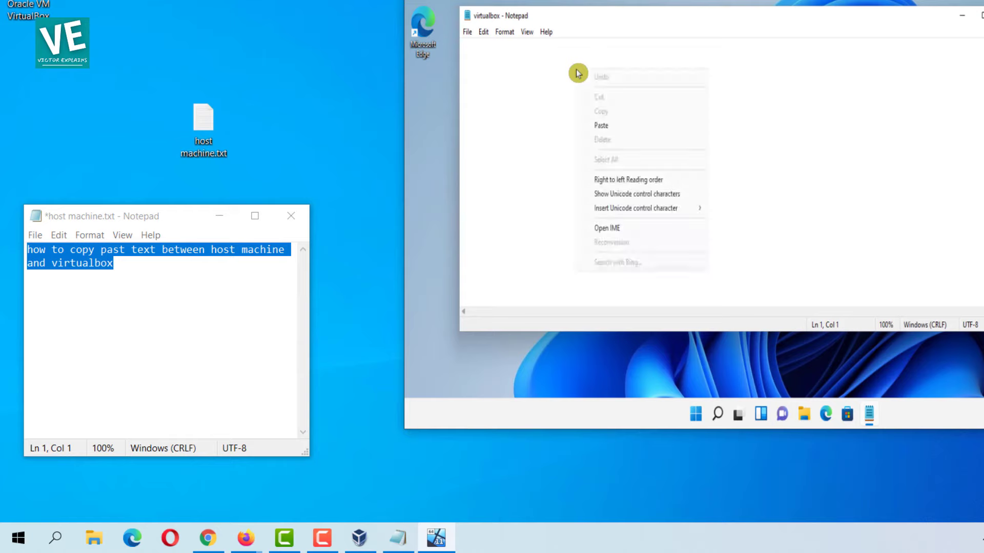
left_click(631, 125)
left_click_drag(688, 49, 472, 46)
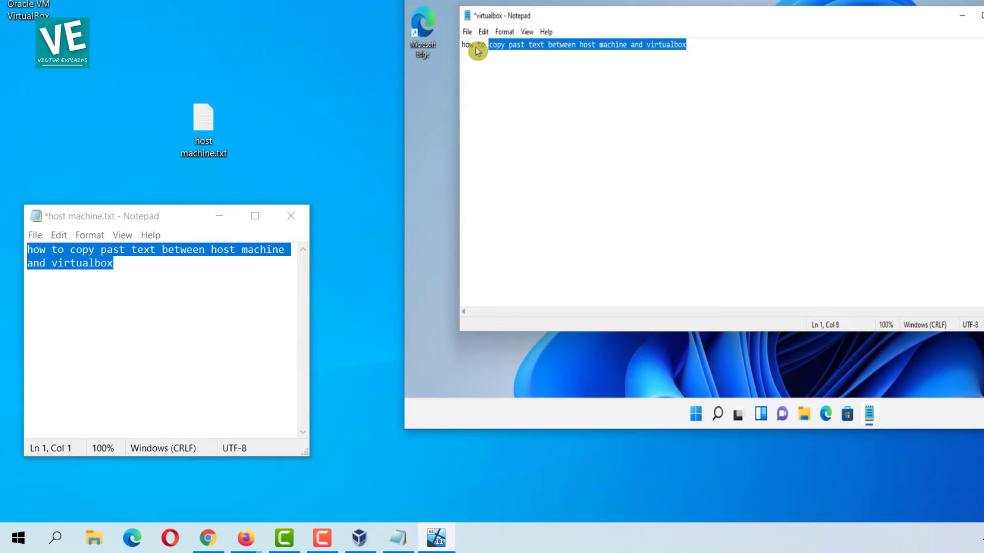
- Add the line "vice versa text" two lines below the sentence in the virtualbox document and copy that line
left_click(707, 46)
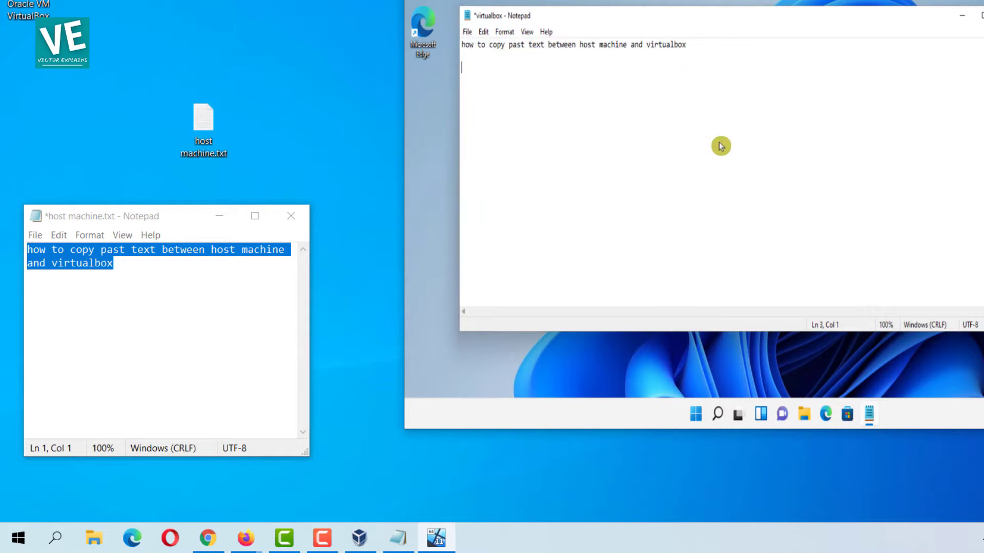
type("vice versa text")
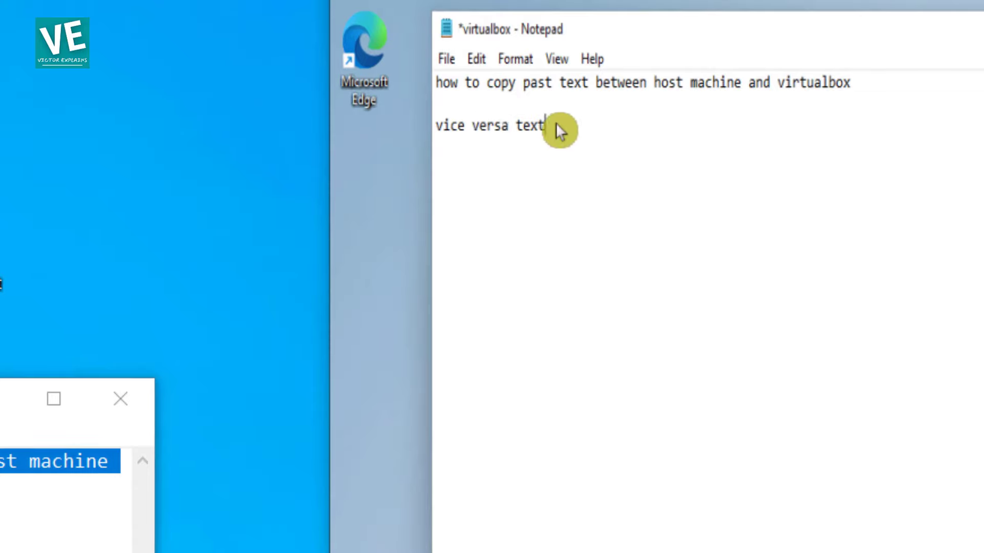
left_click_drag(556, 123, 439, 123)
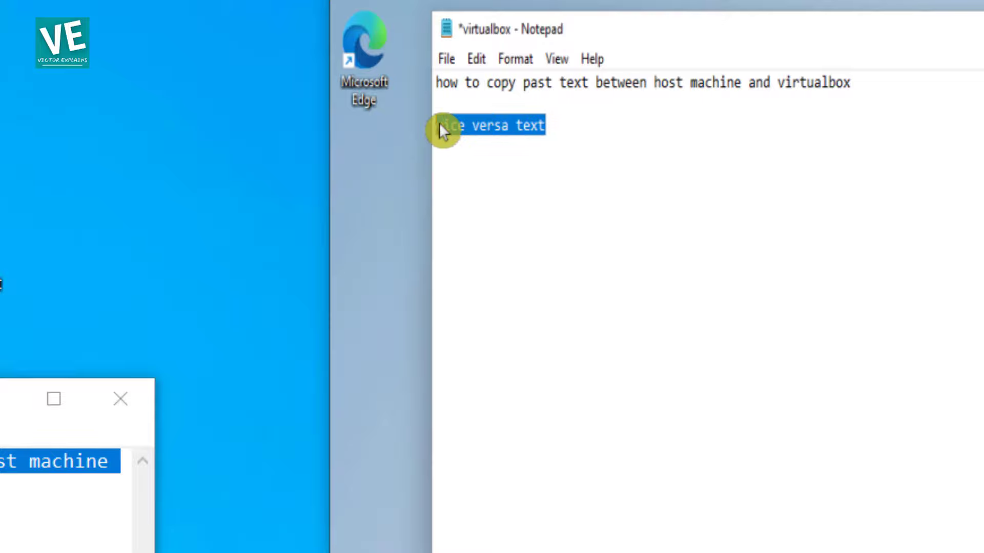
right_click(506, 119)
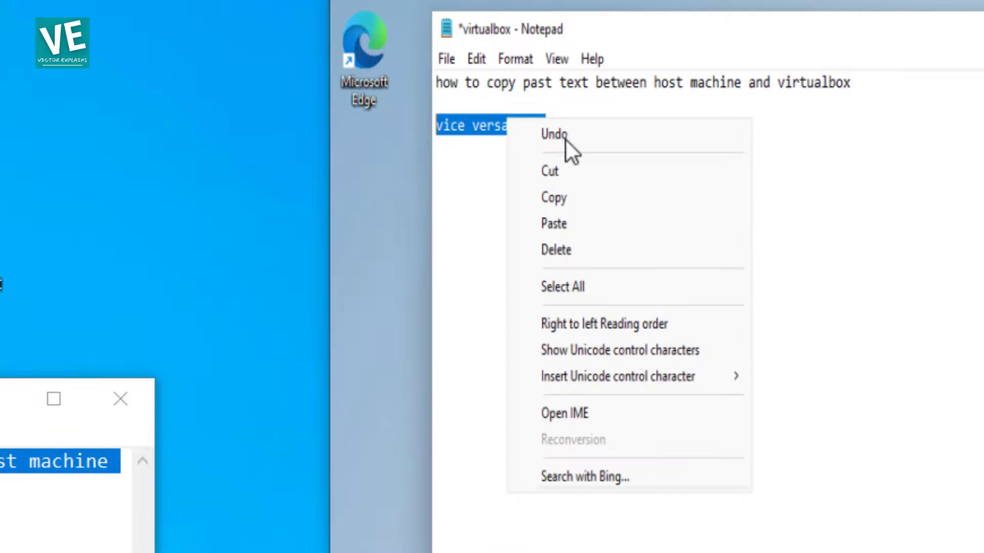
left_click(593, 194)
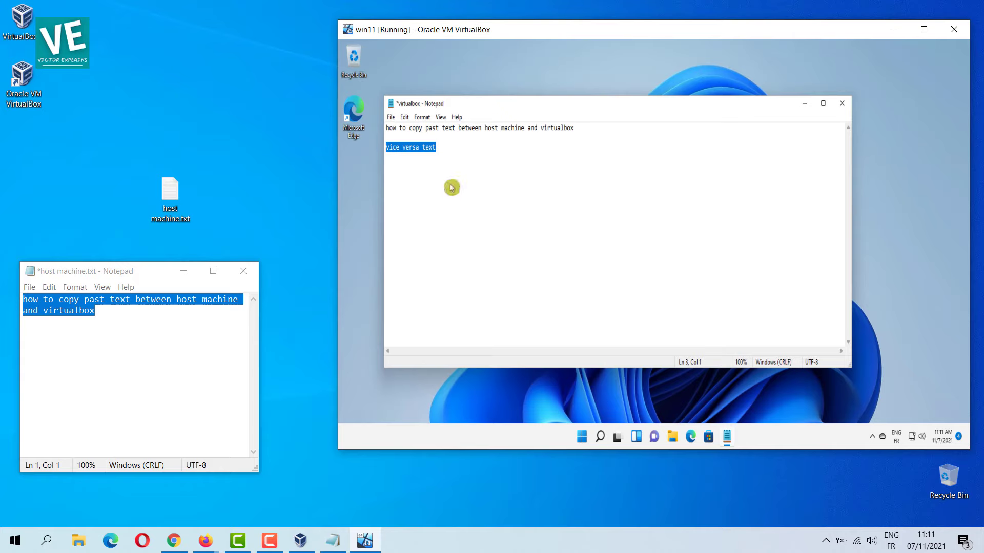
- Paste the copied line into host machine.txt on the host, two lines below the existing sentence
left_click(119, 359)
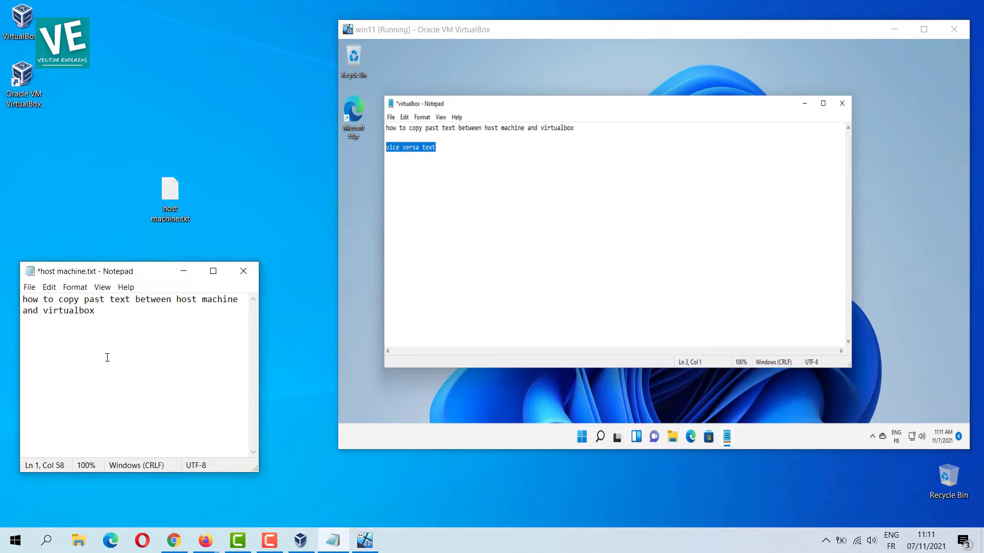
right_click(71, 352)
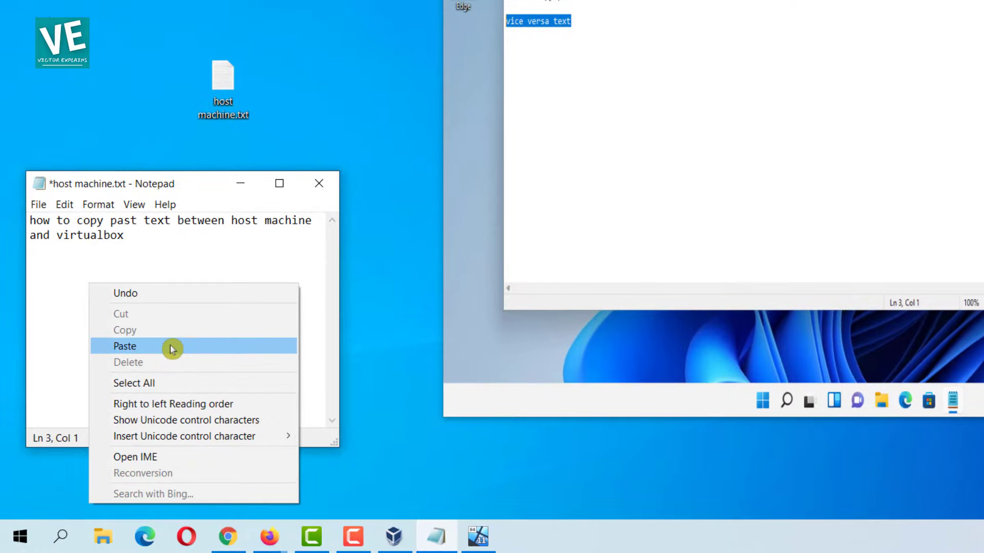
left_click(170, 345)
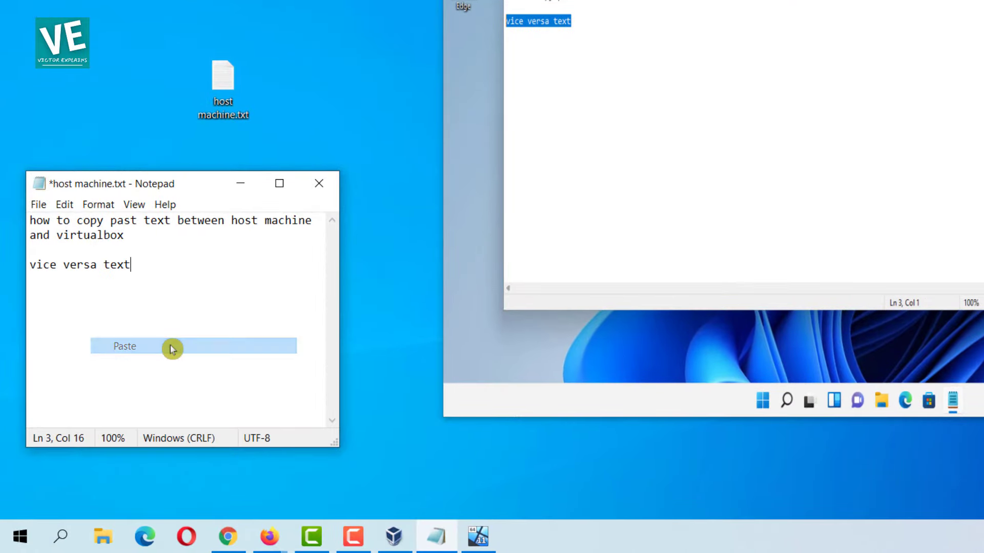
left_click_drag(135, 265, 69, 271)
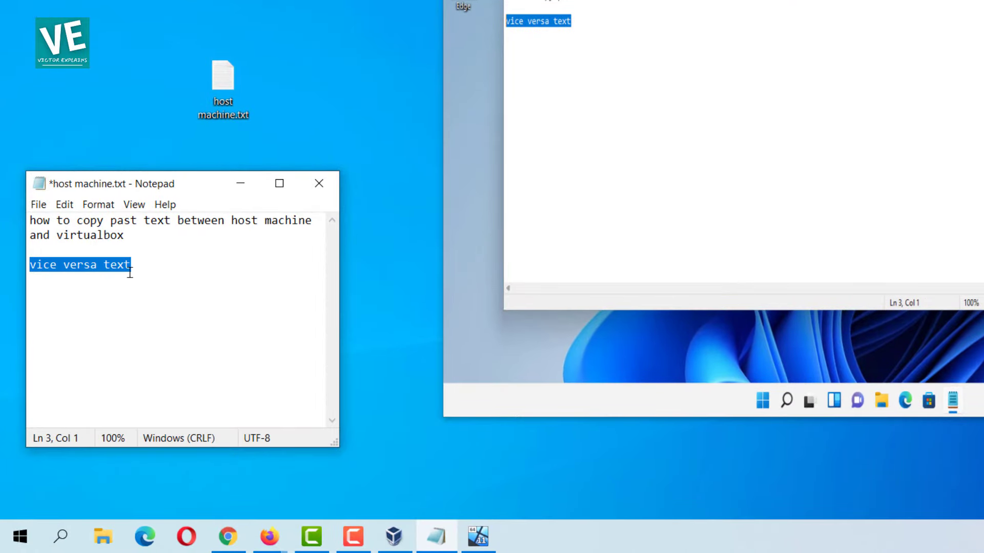
left_click(146, 266)
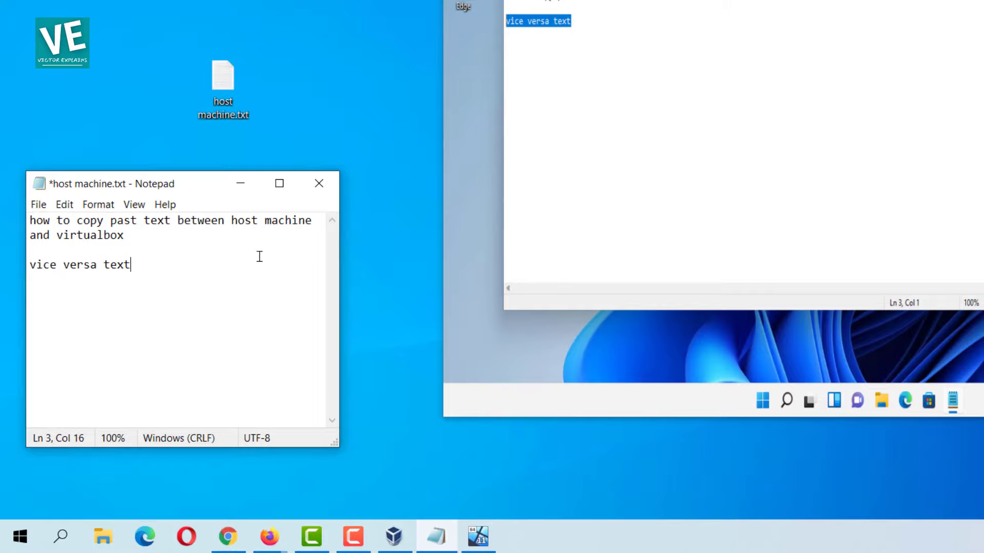
- Close host machine.txt and the virtual machine's virtualbox document without saving the changes
left_click(326, 183)
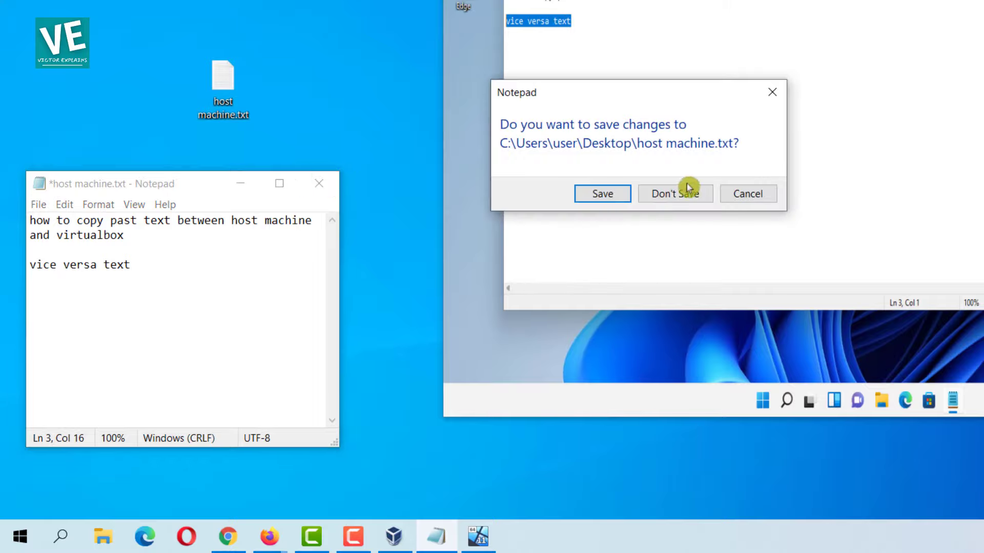
left_click(688, 191)
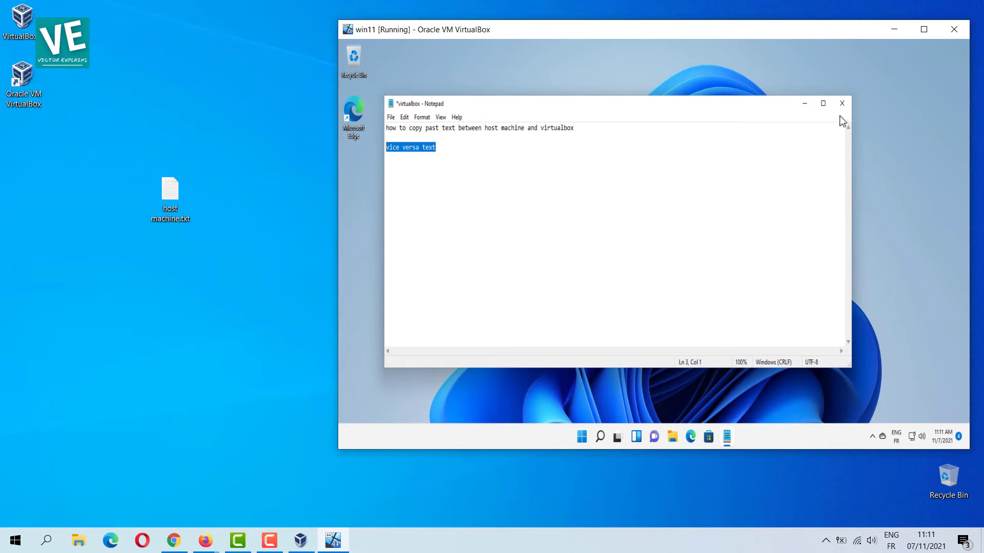
left_click(843, 103)
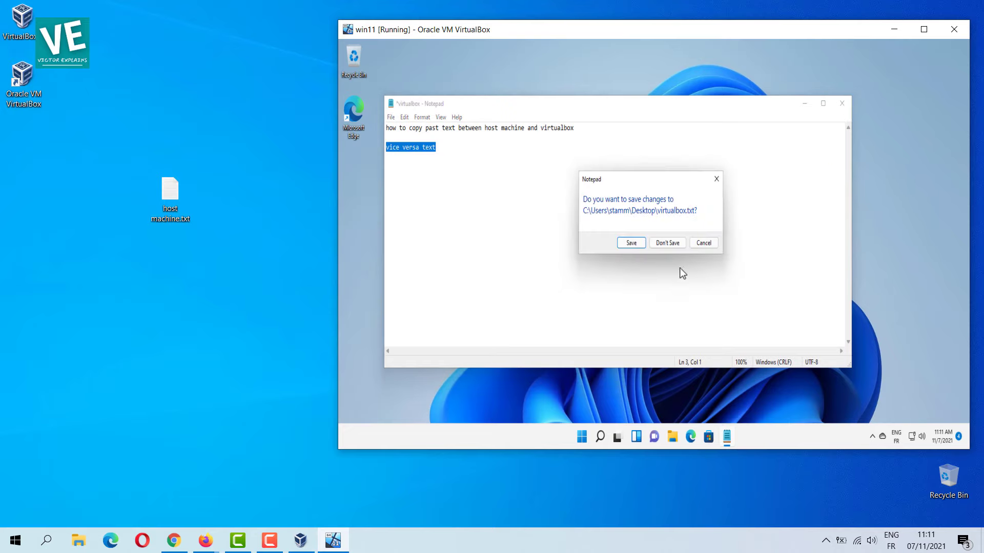
left_click(675, 243)
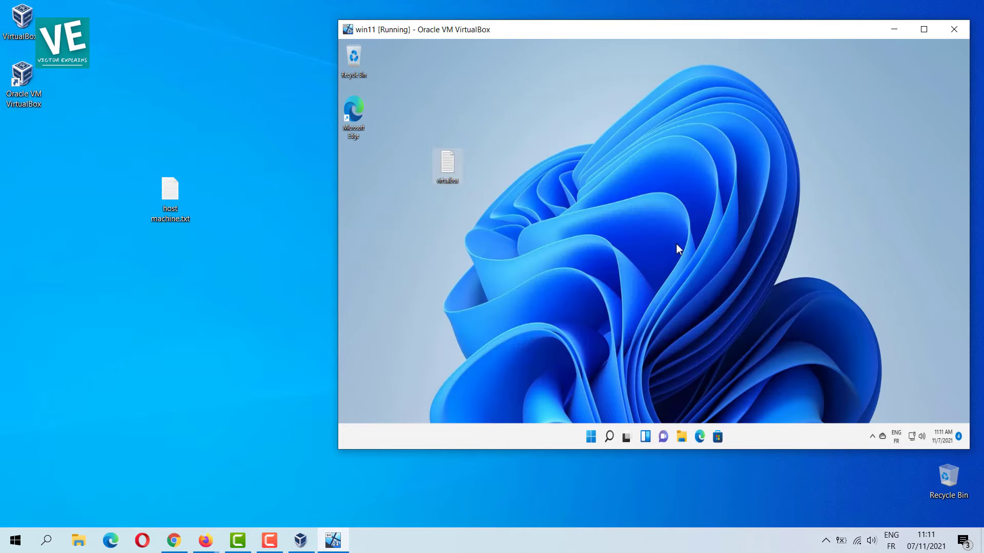
- Close the win11 virtual machine with its machine state saved
left_click(956, 34)
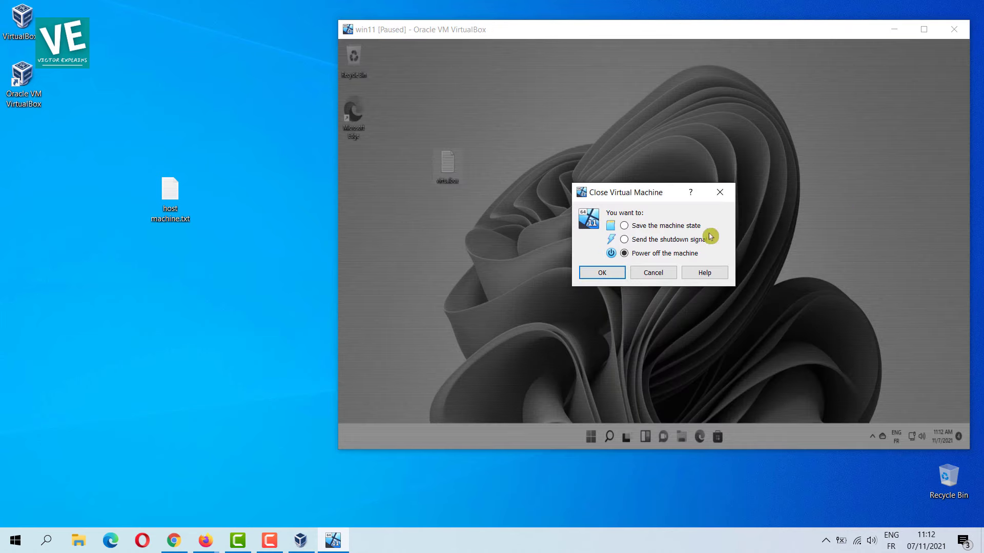
left_click(668, 227)
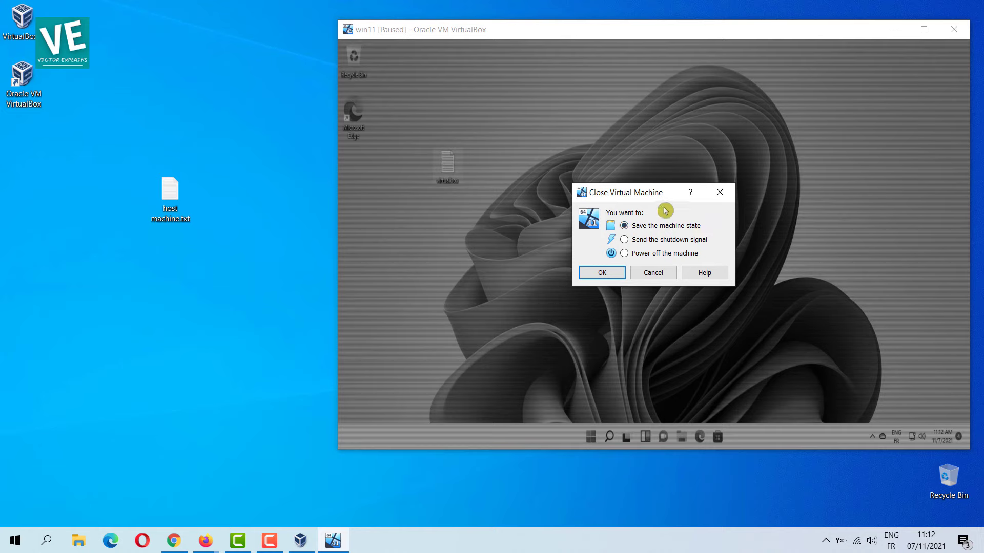
left_click(605, 275)
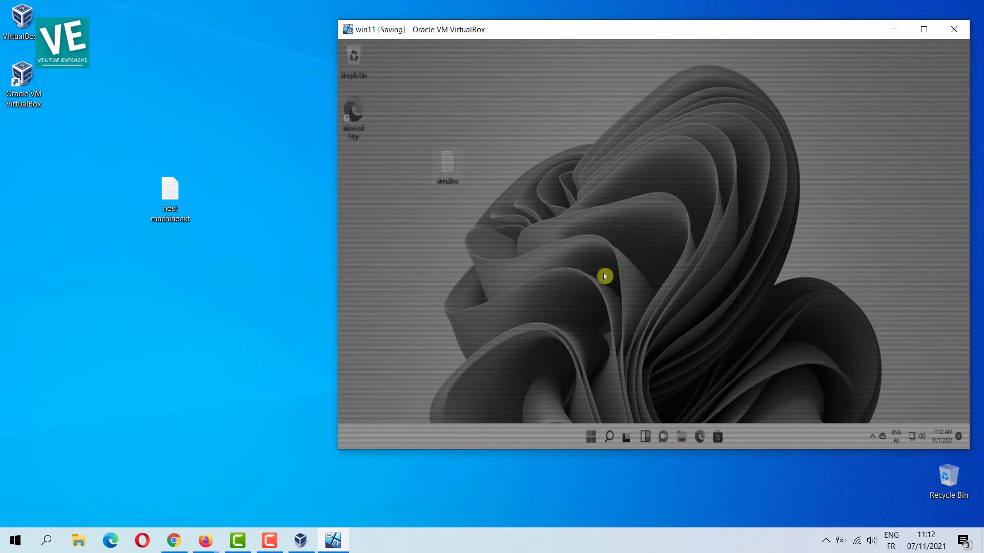